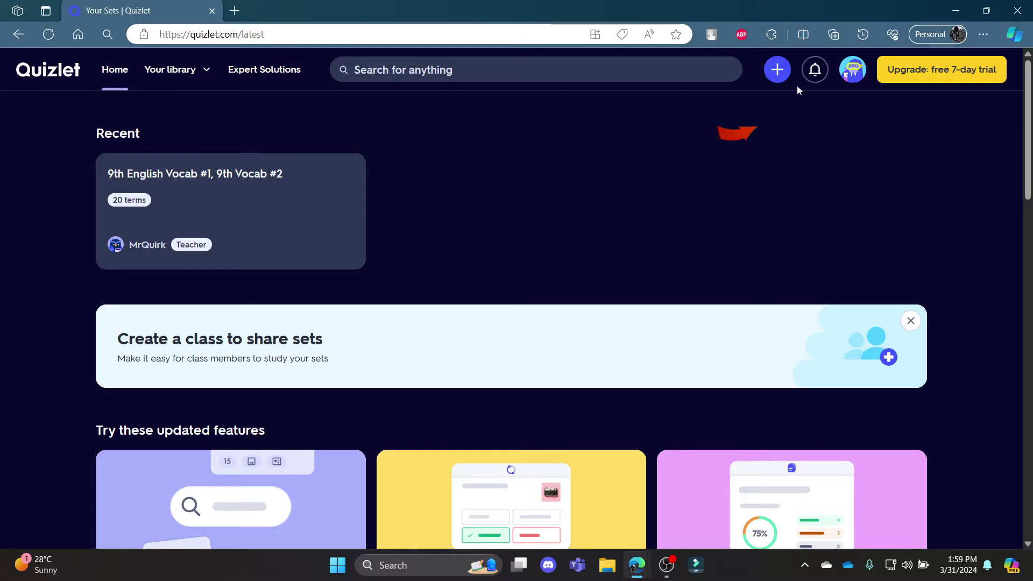
Start a new study set from the Create menu and leave full-screen mode.
click(779, 78)
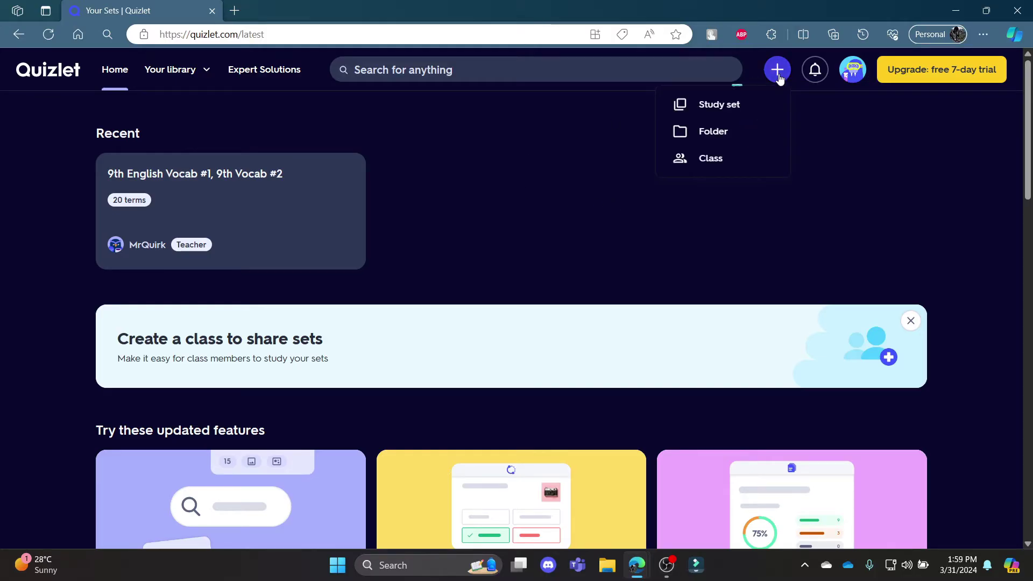
click(719, 106)
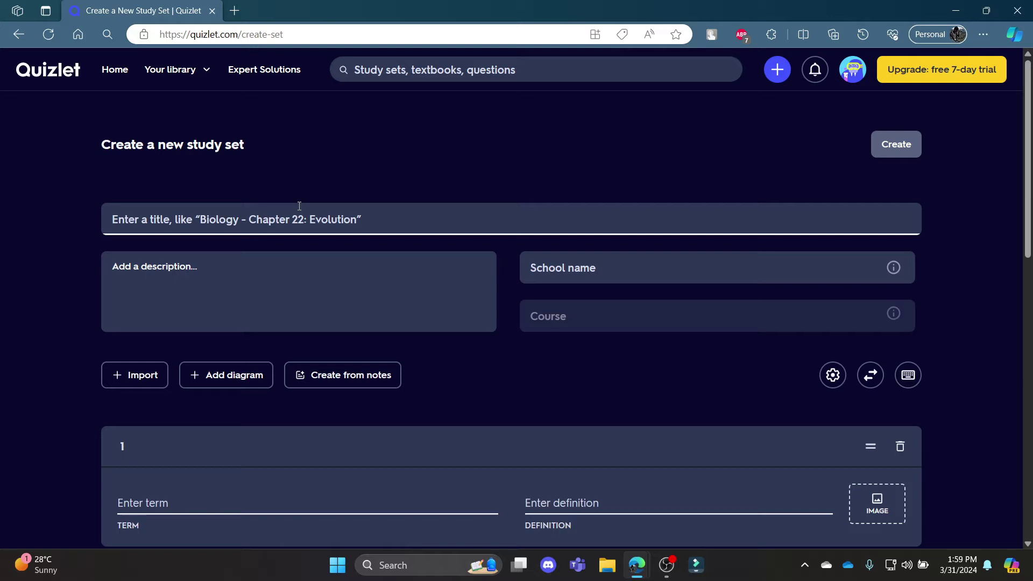
text(T)
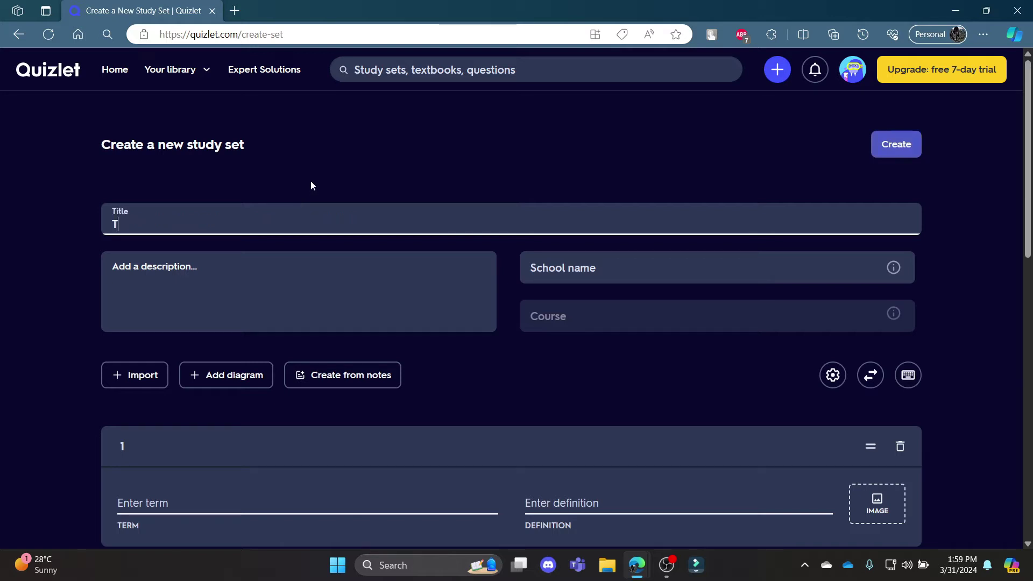
text(ut)
key(F11)
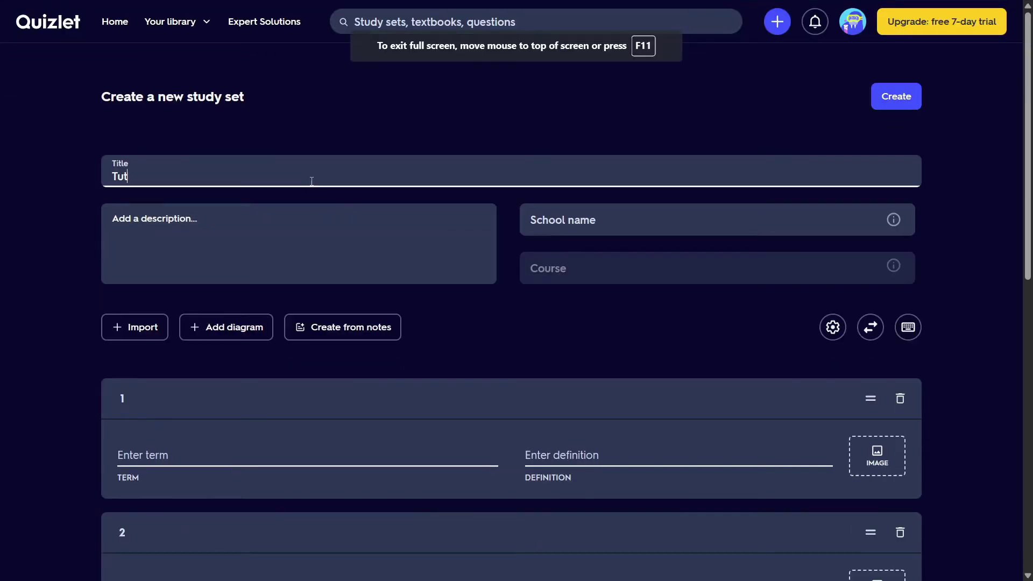
key(F11)
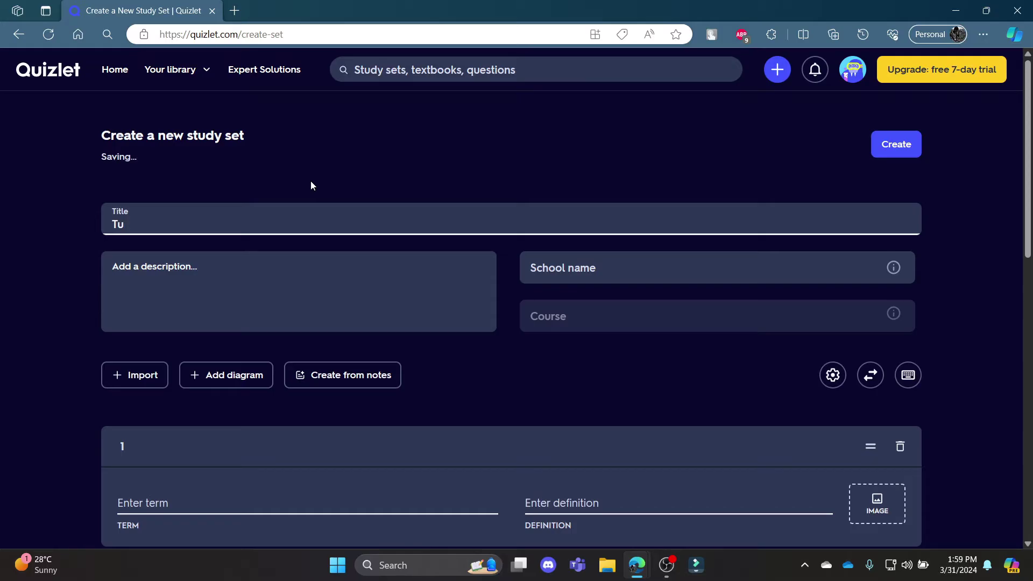
Title the set 'Title' and give it the description 'asdsd'.
key(BackSpace)
text(e)
click(269, 259)
text(asdsd)
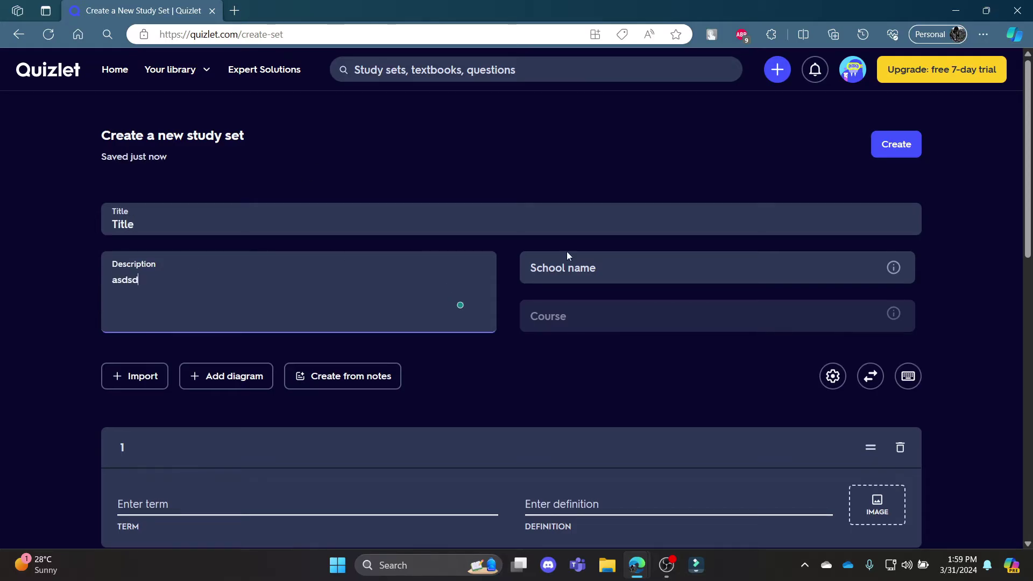
click(567, 268)
text(asd)
click(584, 313)
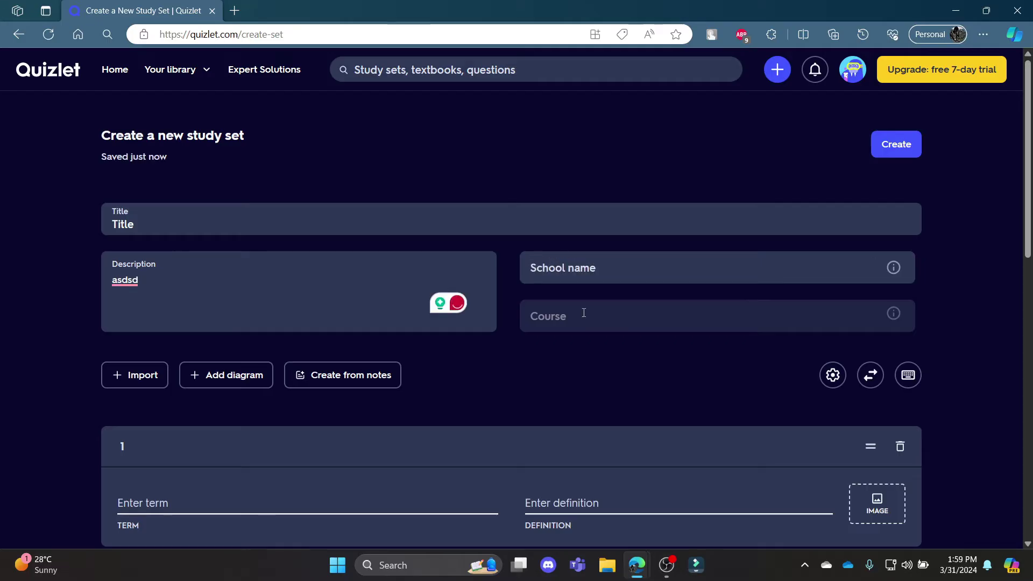
scroll(201, 369, down, 1)
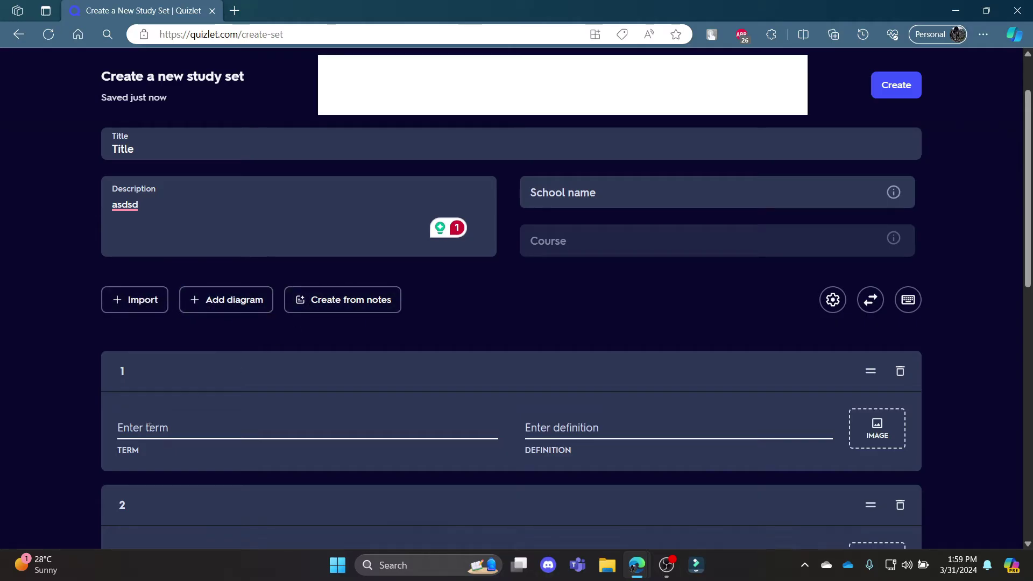
scroll(265, 403, down, 1)
Make card 1 ask 'What is the business cycle?' with the suggested expansion-and-contraction definition.
click(159, 352)
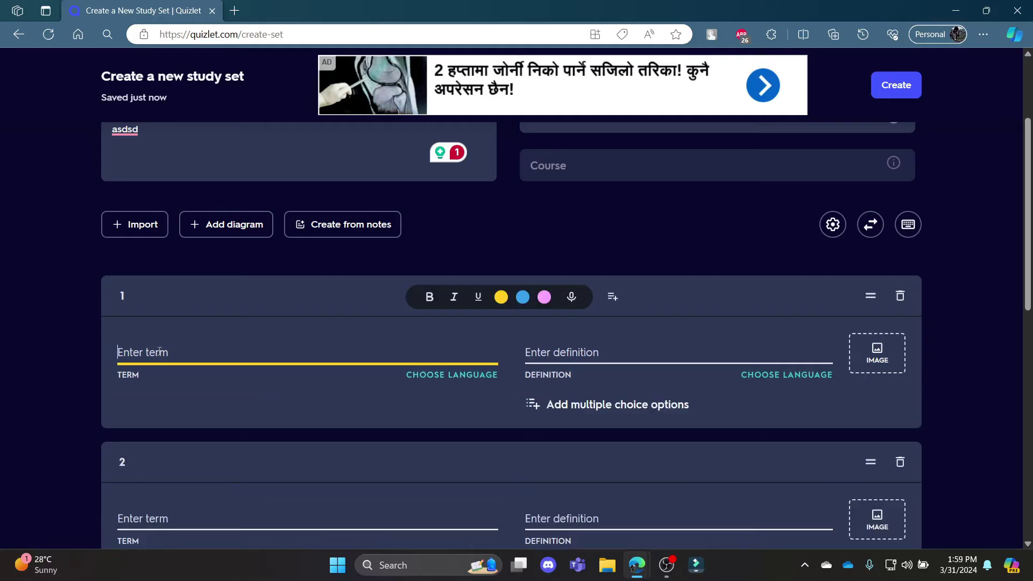
text(What is a b)
text(usiness s)
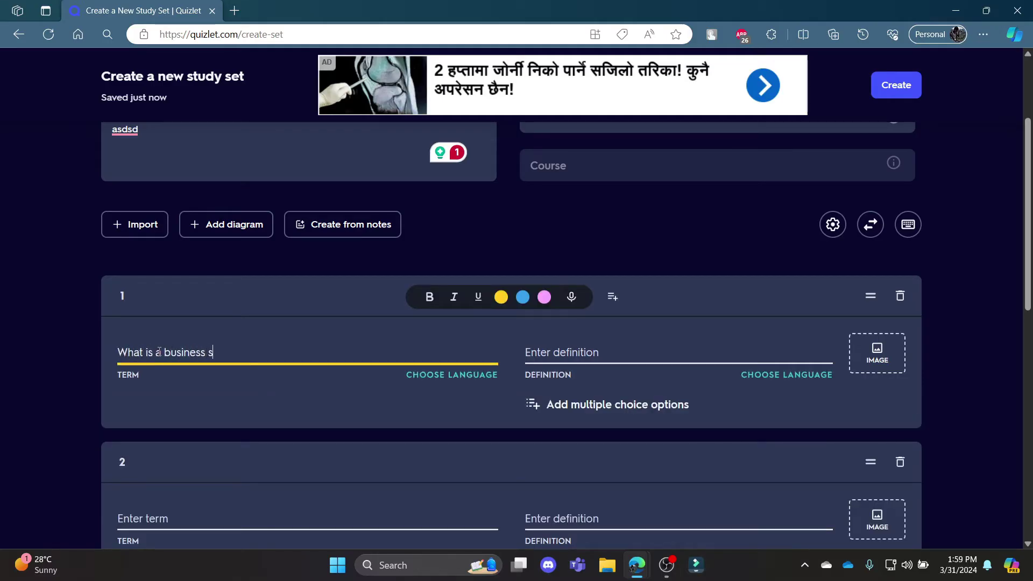
key(BackSpace)
text(cycy)
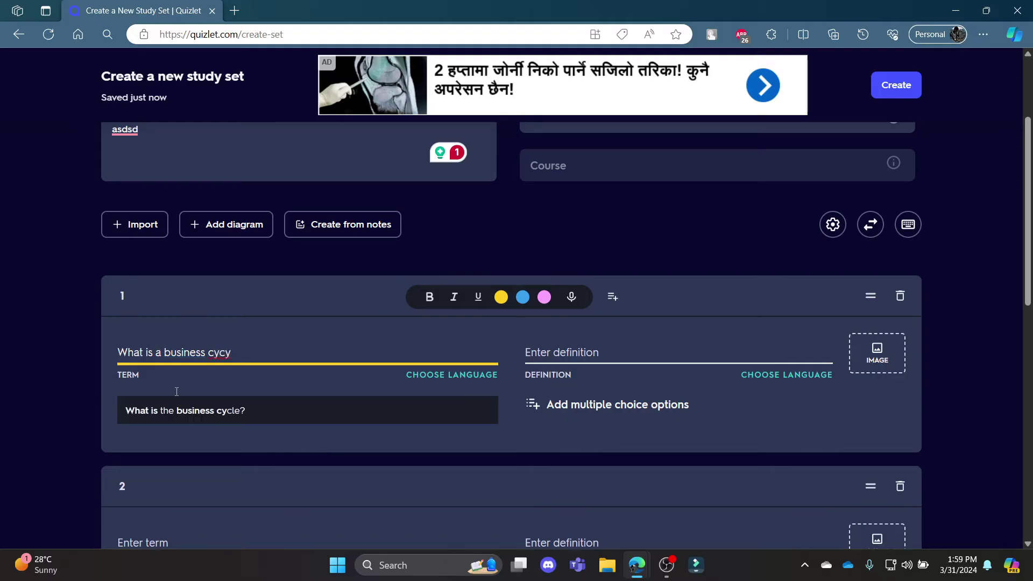
key(BackSpace)
click(253, 353)
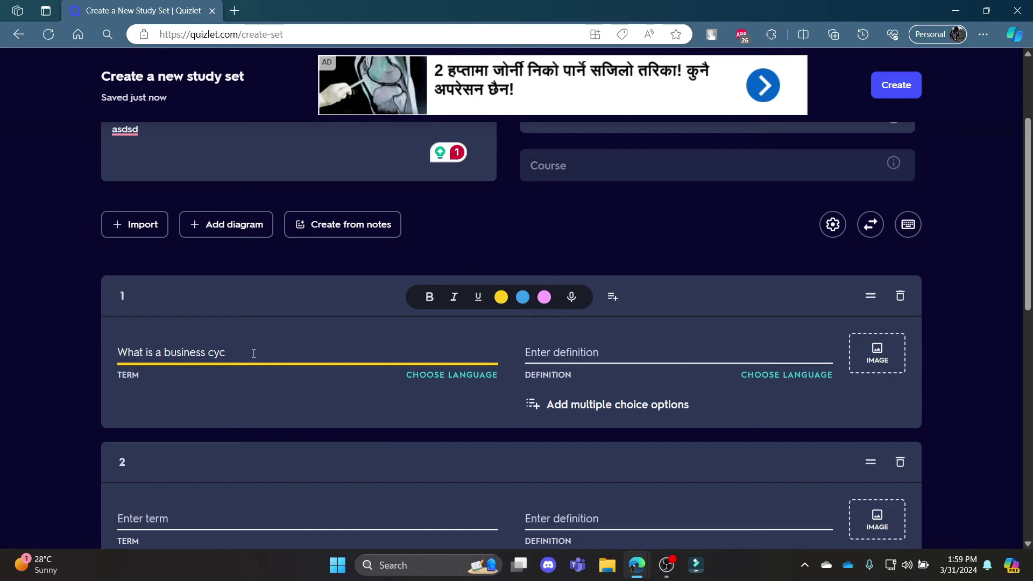
click(186, 411)
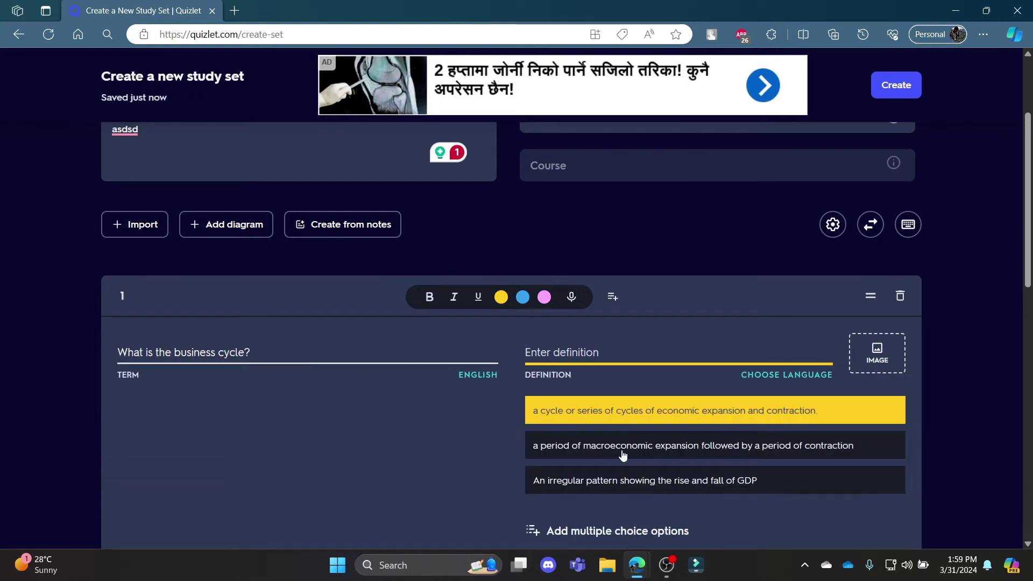
click(629, 410)
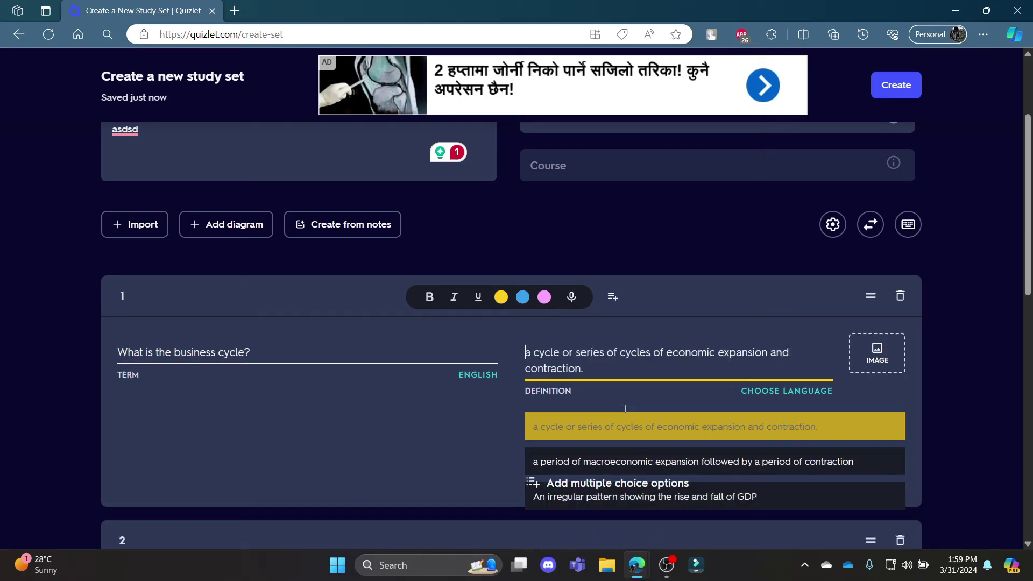
scroll(623, 404, down, 4)
scroll(794, 325, down, 2)
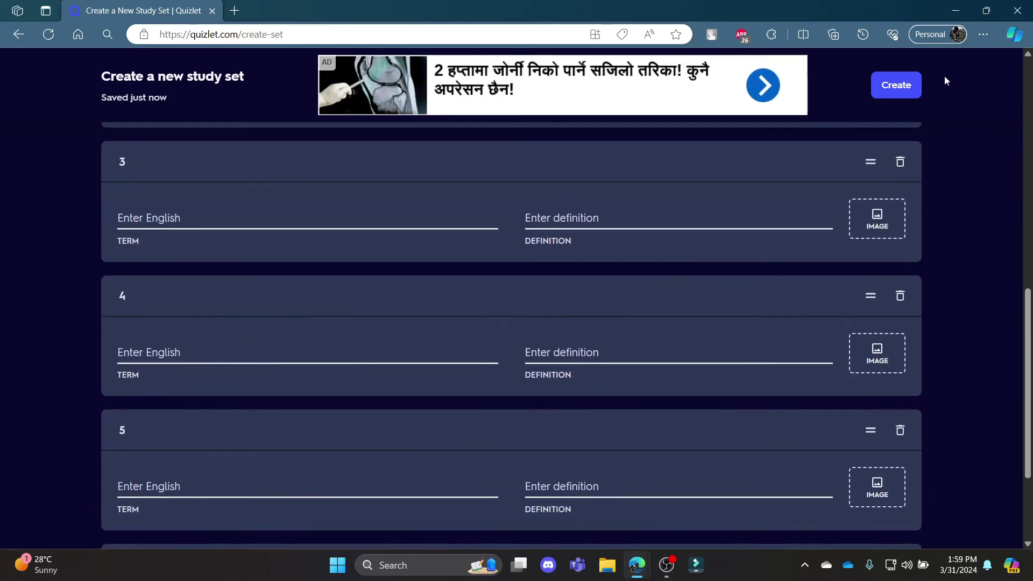
Fill card 2 with 'What is accouting?' and 'the language of business', then create the set.
click(896, 85)
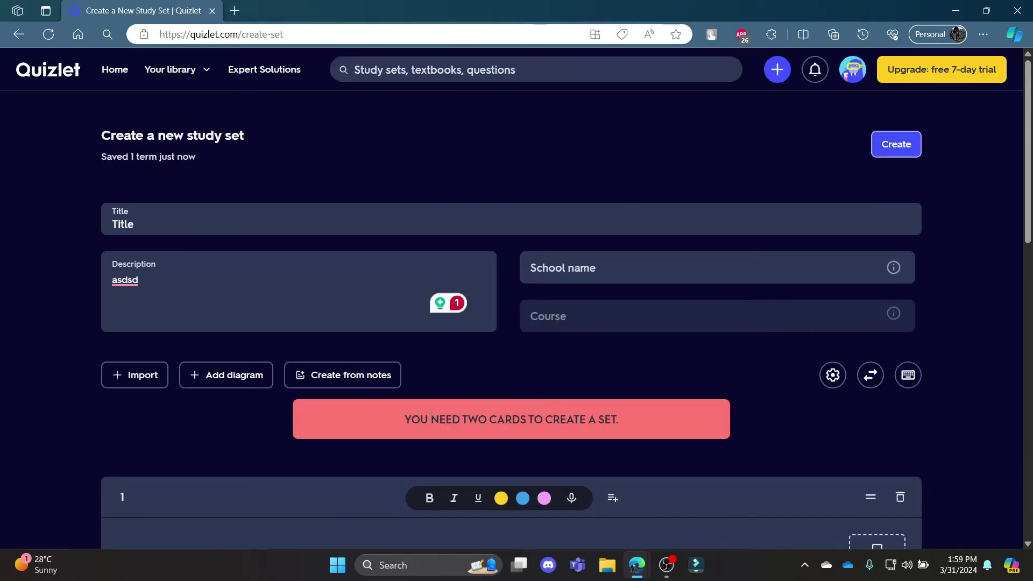
scroll(405, 424, down, 5)
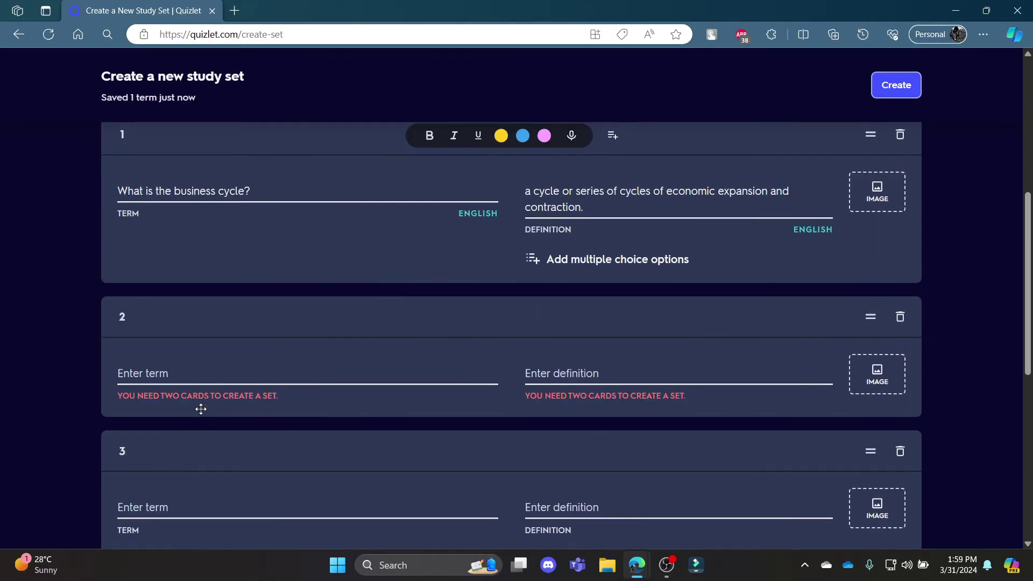
click(152, 346)
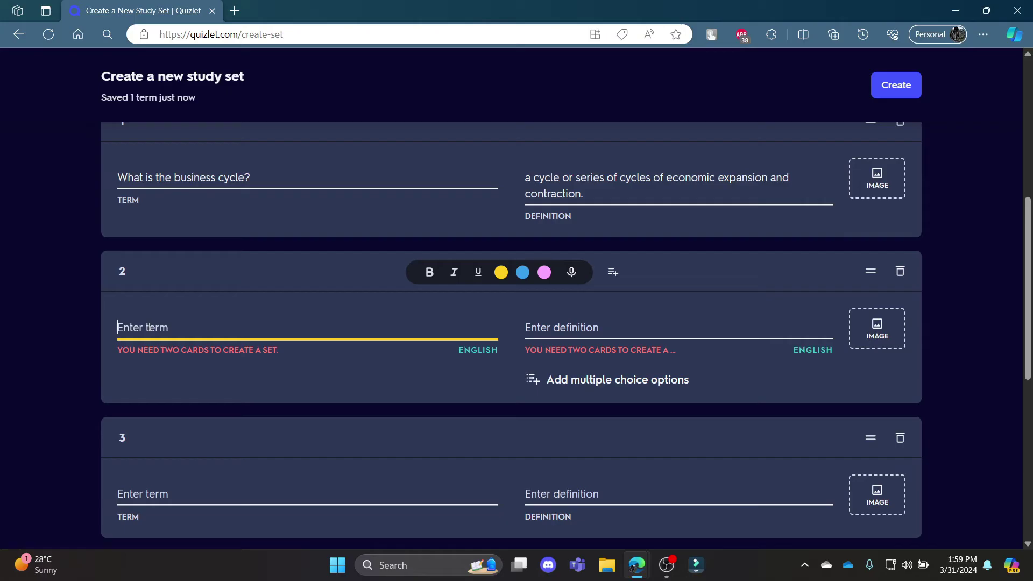
text(What )
text(is accout)
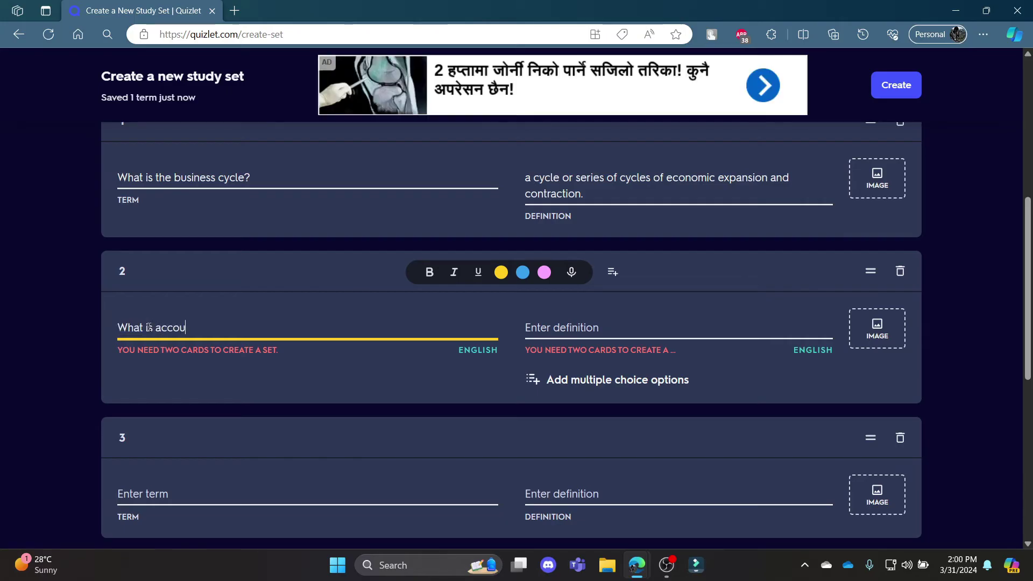
text(ing?)
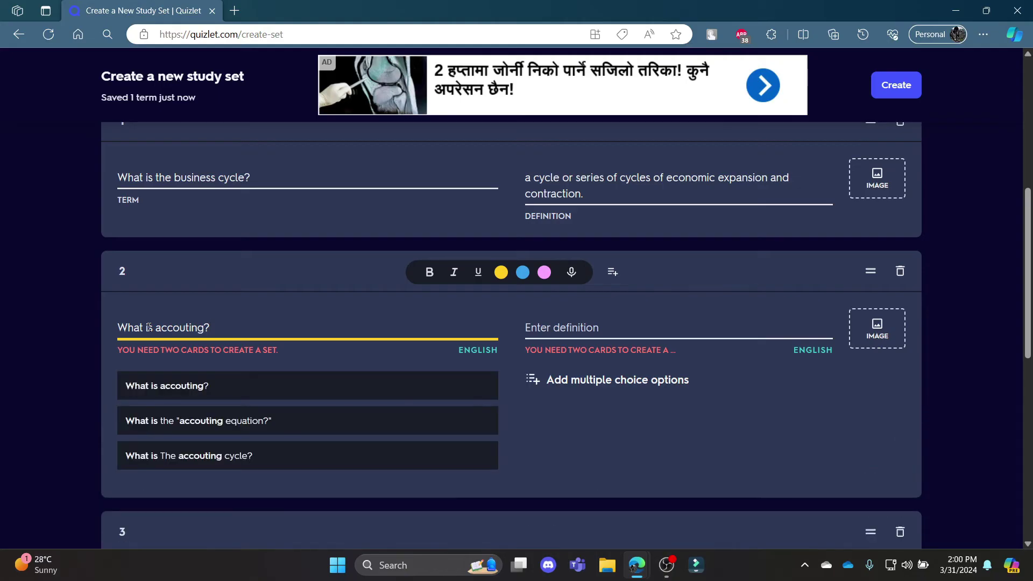
click(617, 336)
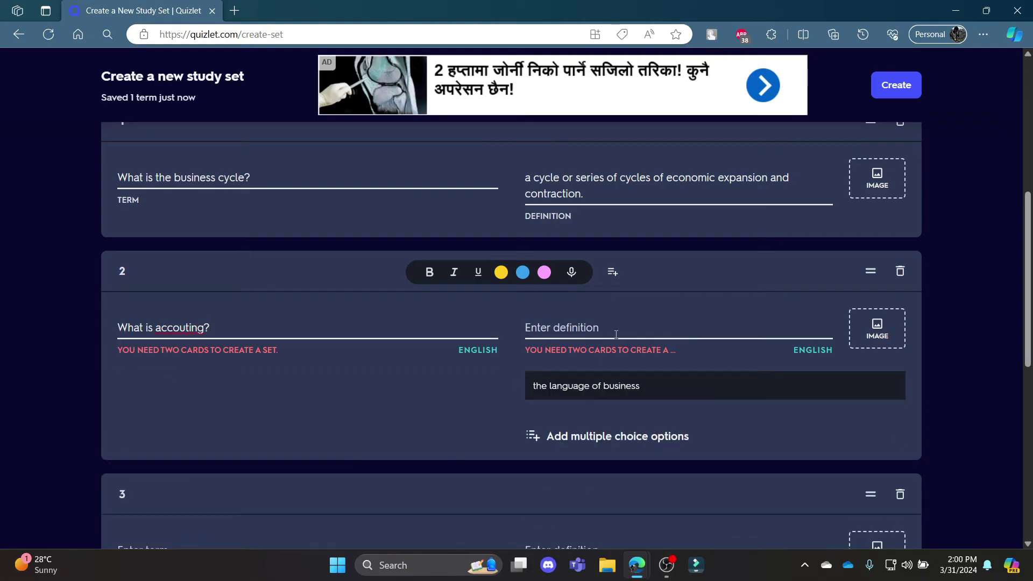
click(599, 378)
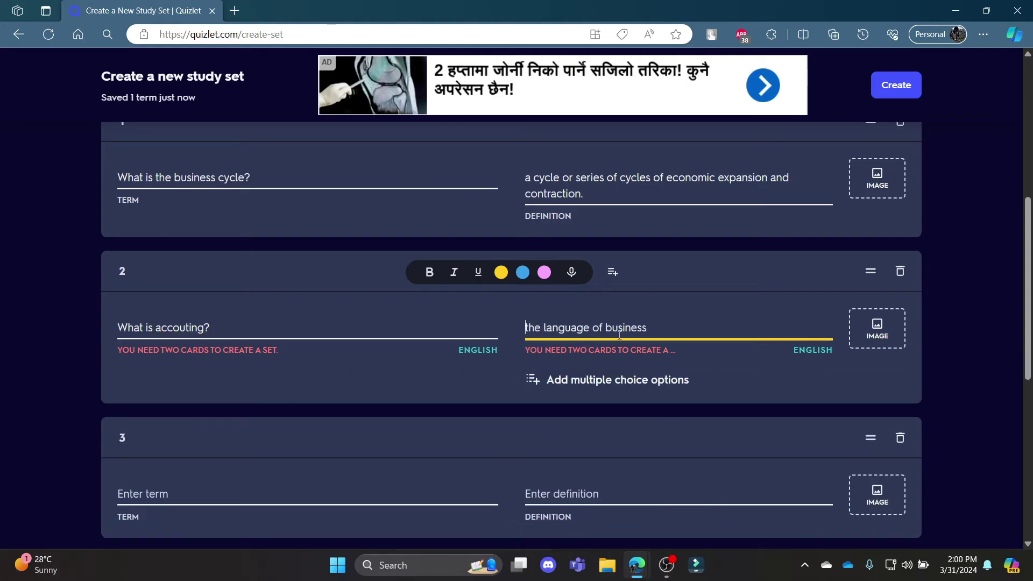
click(888, 91)
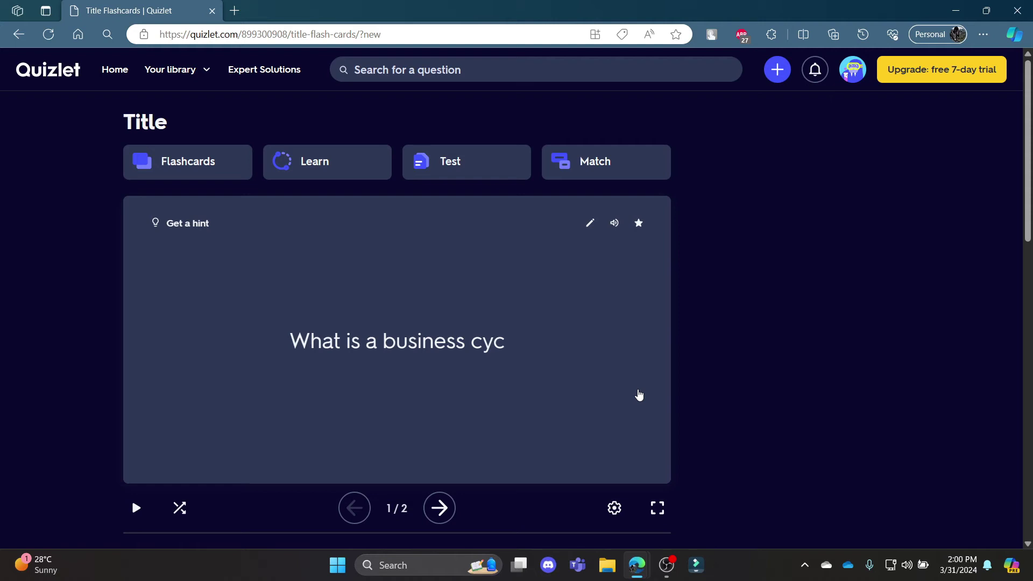
In Flashcards mode, flip card 1 to its answer and back, then advance to card 2.
click(191, 167)
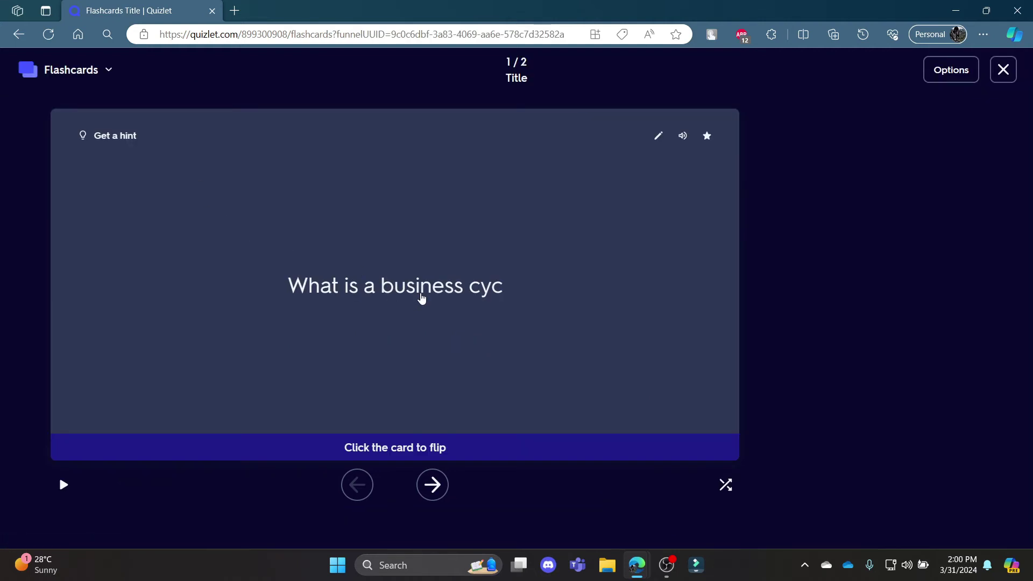
click(421, 298)
click(363, 310)
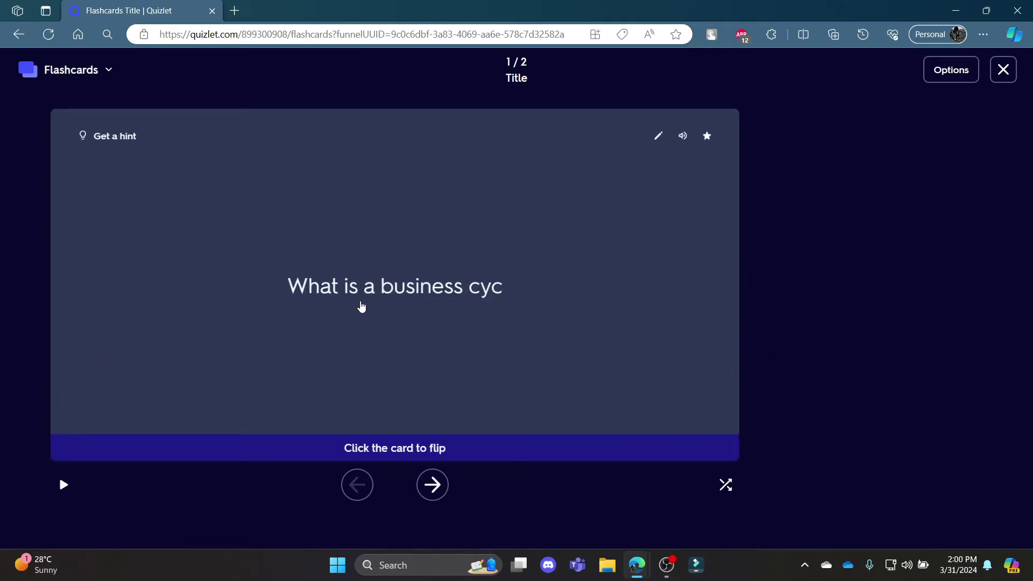
click(432, 484)
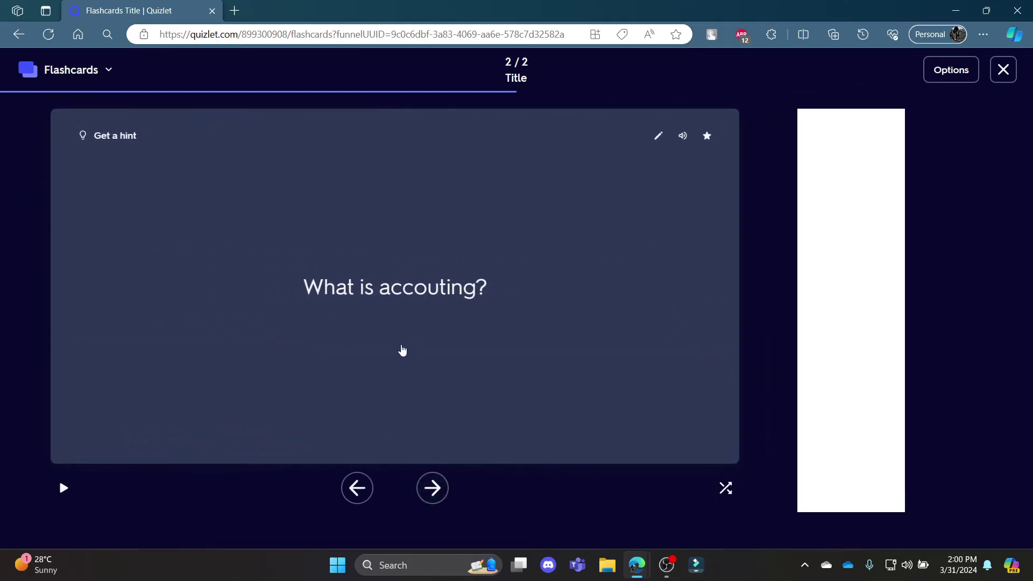
Flip card 2 to its answer and back, return to card 1, then leave for the set page.
click(385, 296)
click(360, 323)
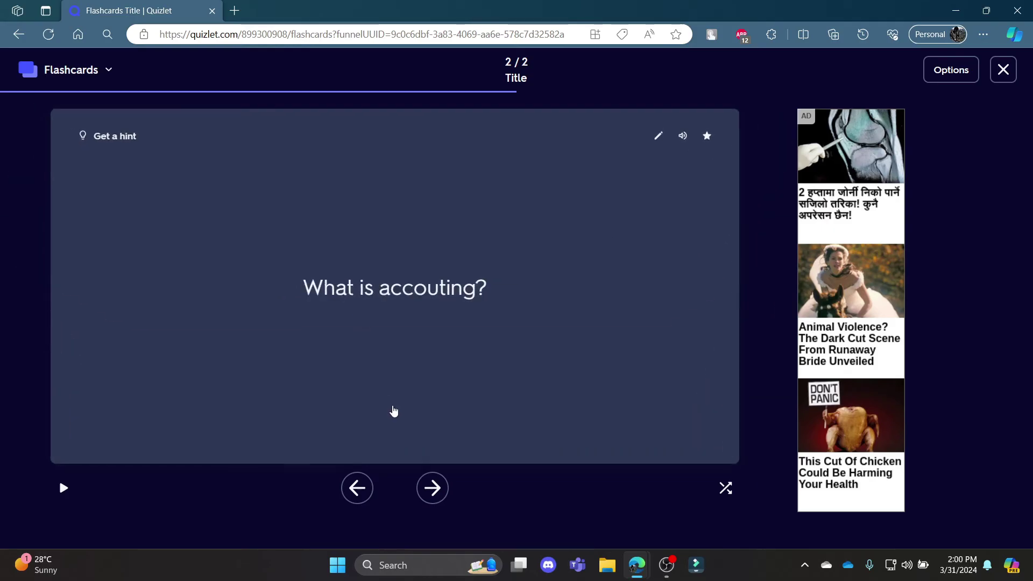
click(350, 494)
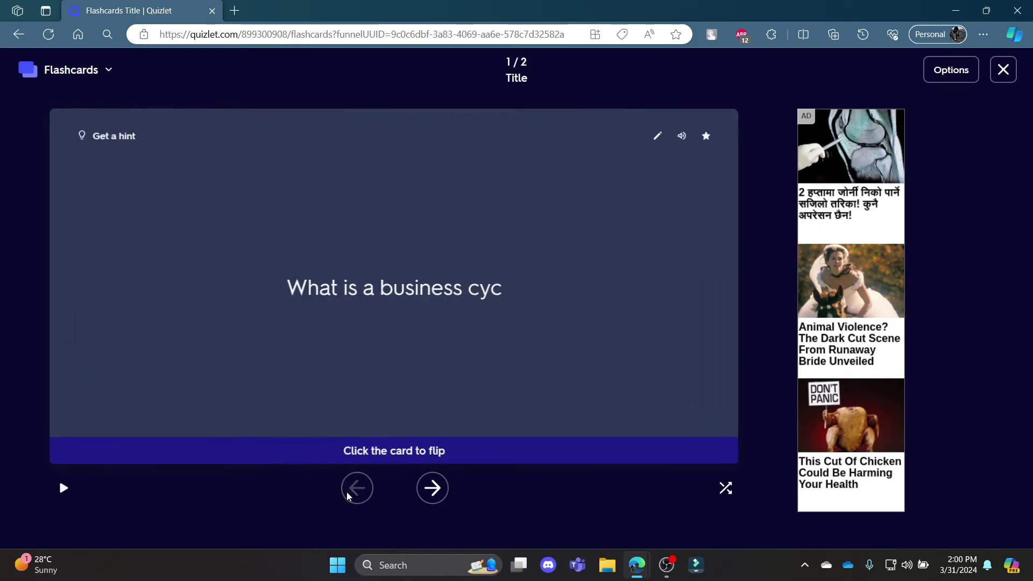
click(18, 35)
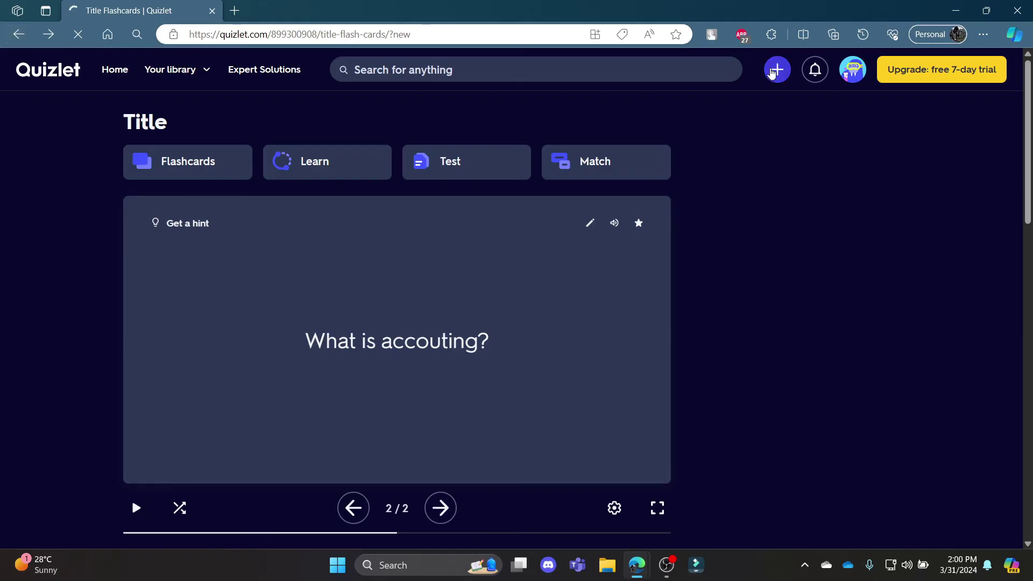
Flip card 2 both ways and advance past it to the completion screen.
click(775, 71)
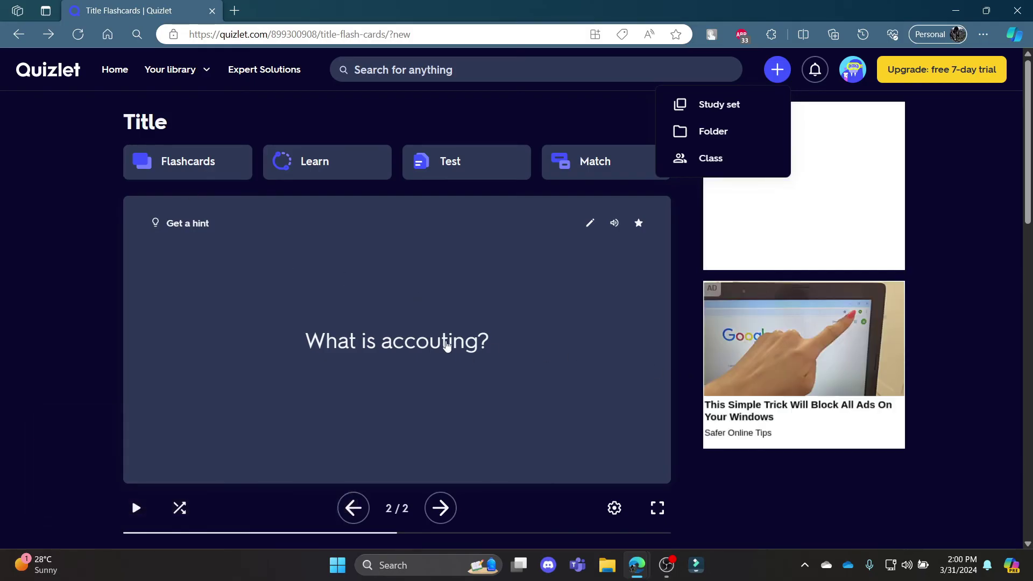
click(436, 344)
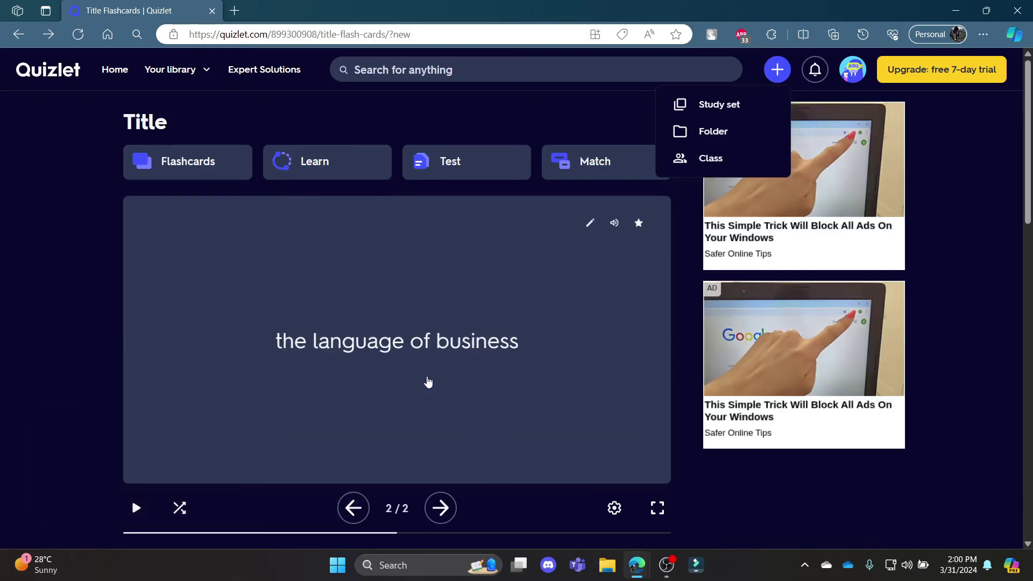
click(436, 433)
click(441, 508)
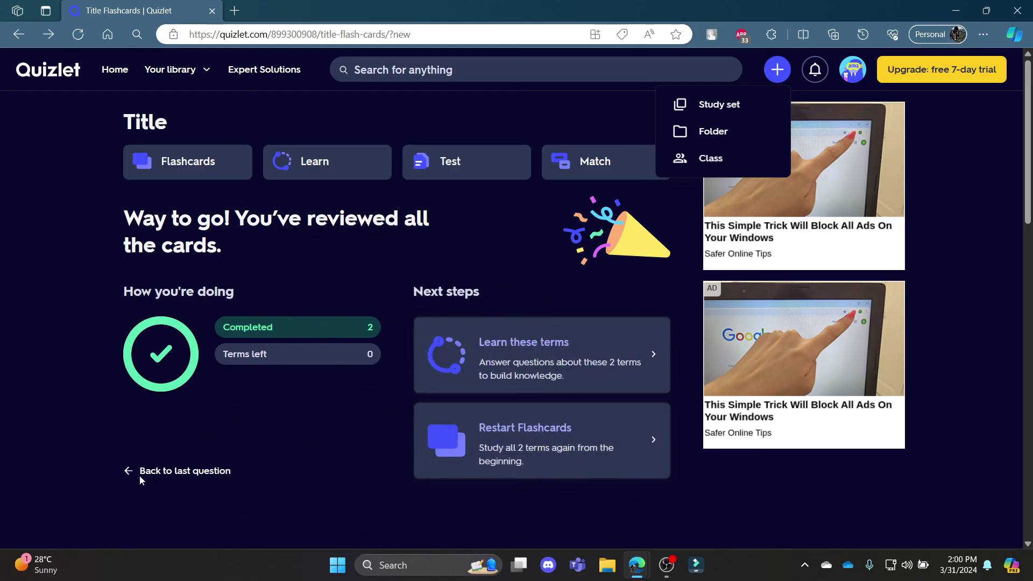
Return to card 2, flip it to its answer, then go back to card 1.
click(140, 476)
click(426, 405)
click(356, 509)
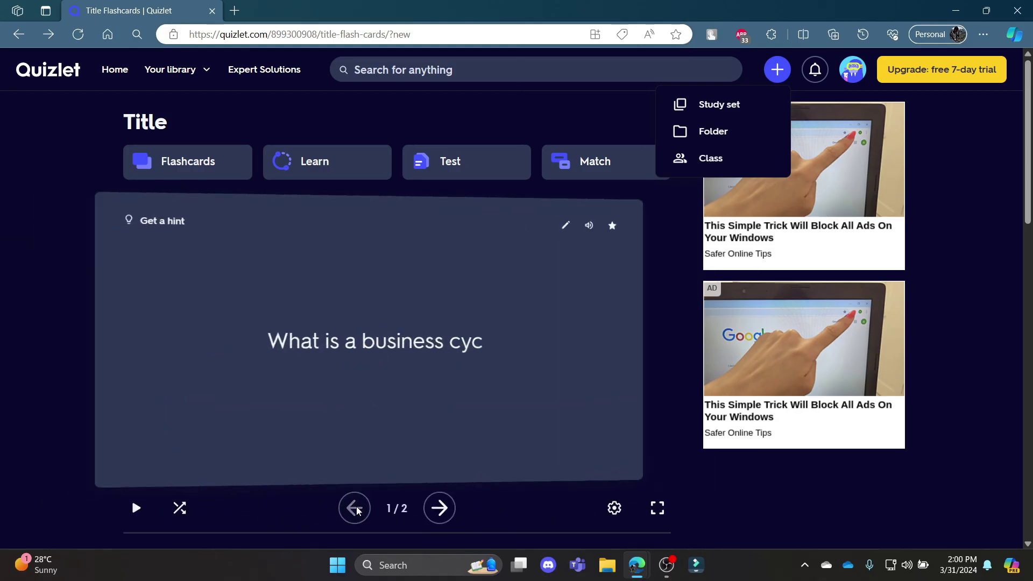
scroll(340, 424, down, 1)
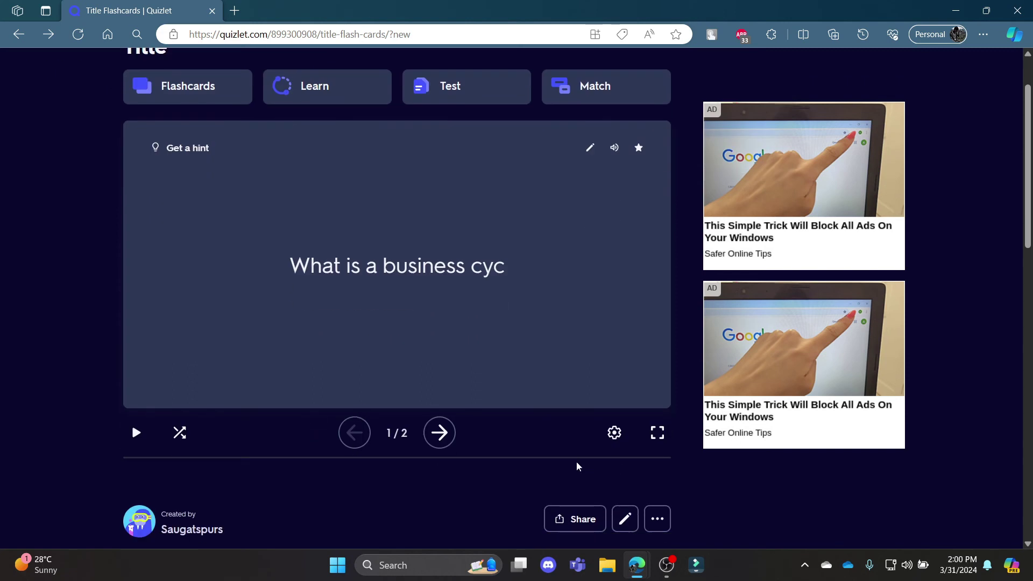
scroll(485, 462, down, 1)
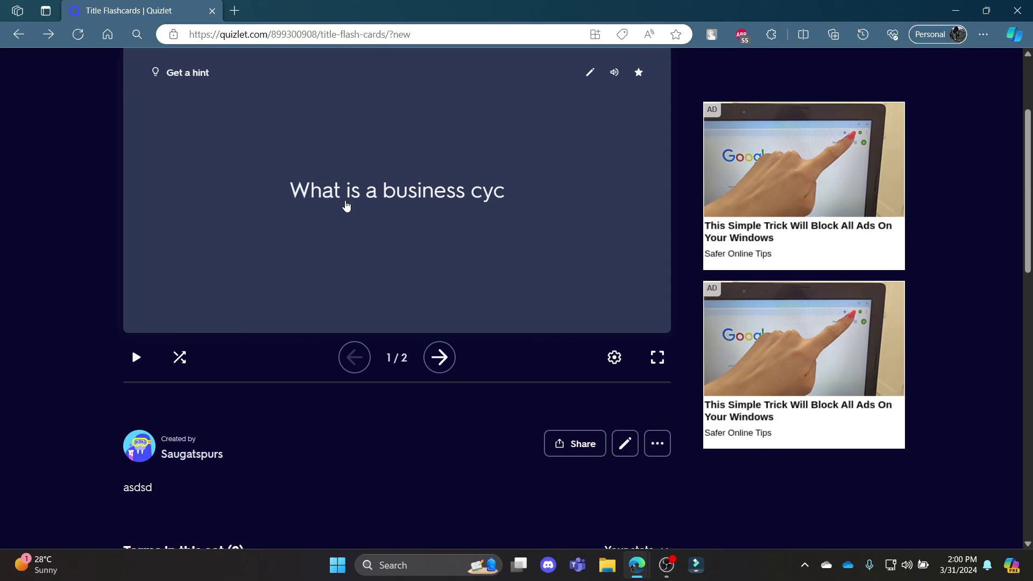
scroll(491, 198, up, 2)
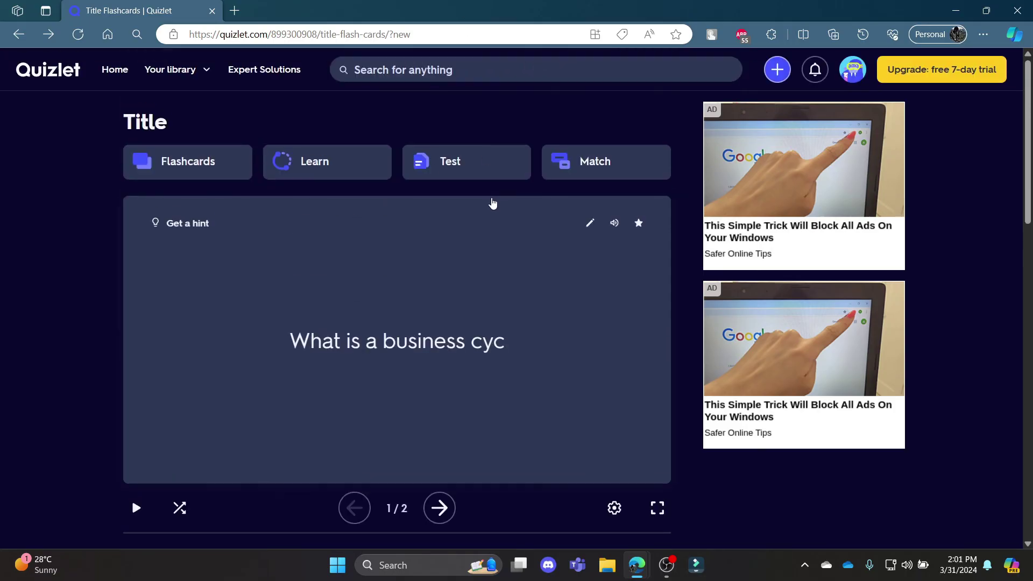